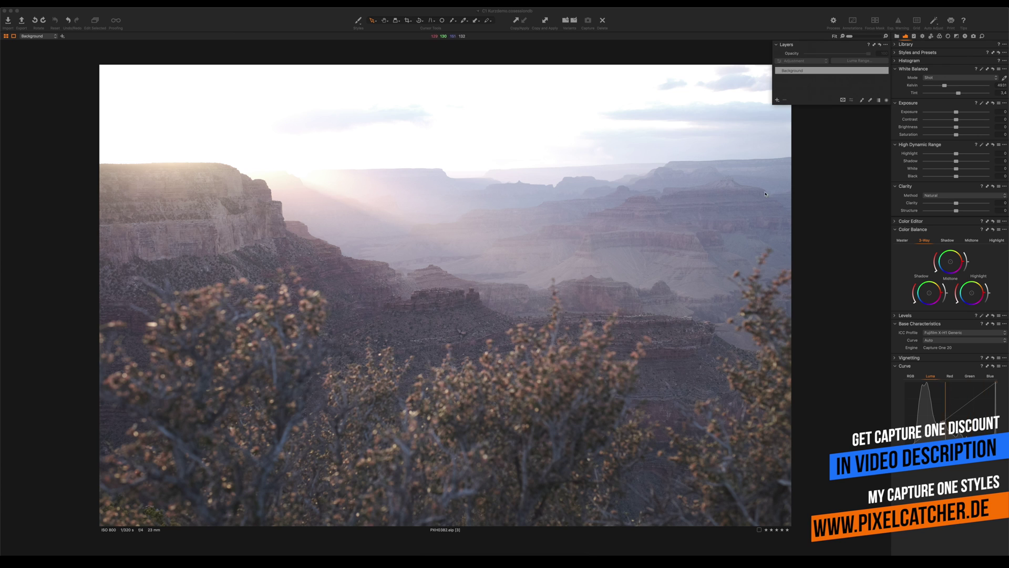
Warm the white balance to about 7000 K so the canyon glows golden
drag(945, 88, 954, 87)
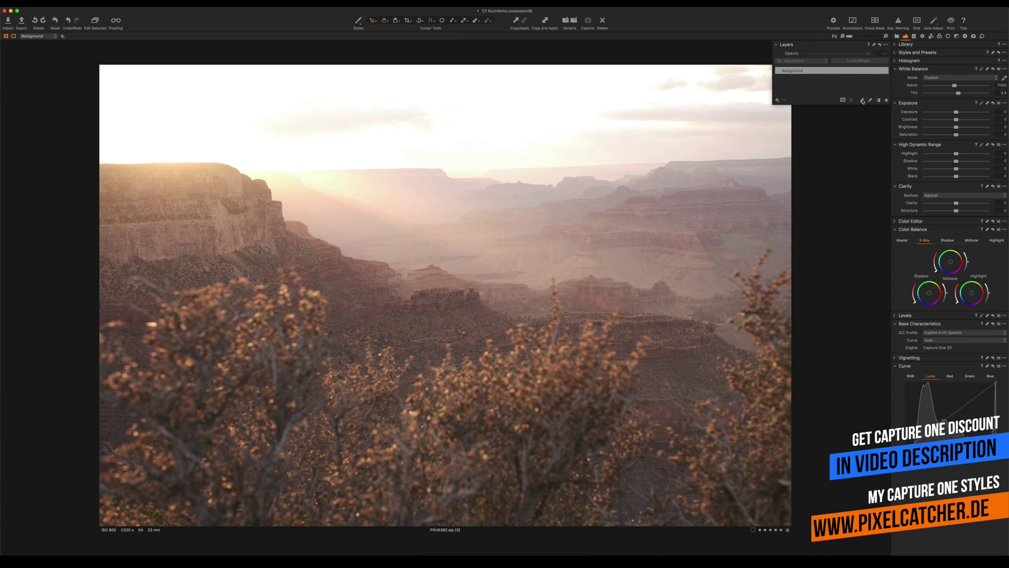
Add a layer with a linear gradient mask over the sky, lowering Exposure and HDR Highlight
click(776, 101)
drag(425, 91, 426, 234)
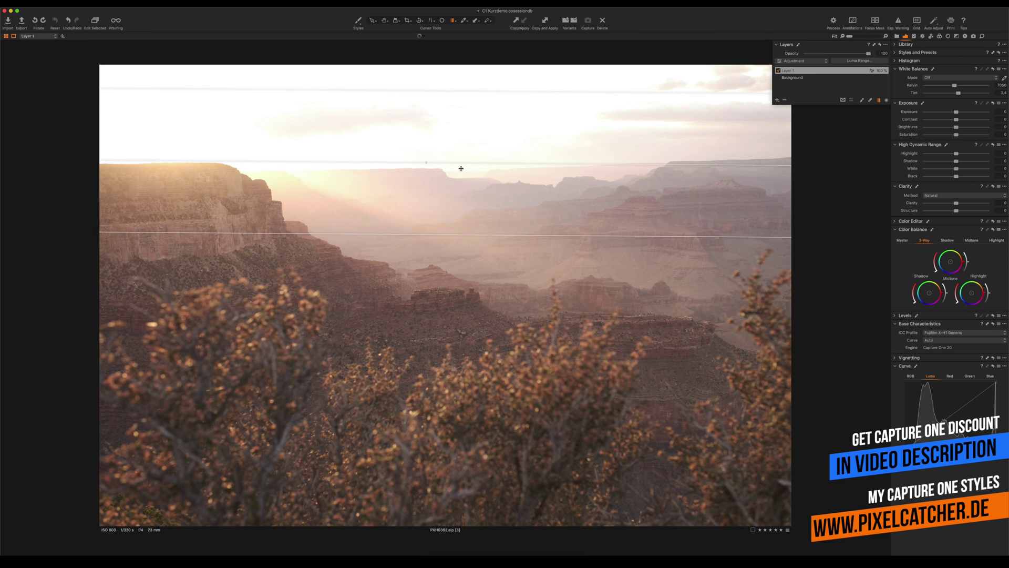
drag(956, 112, 946, 114)
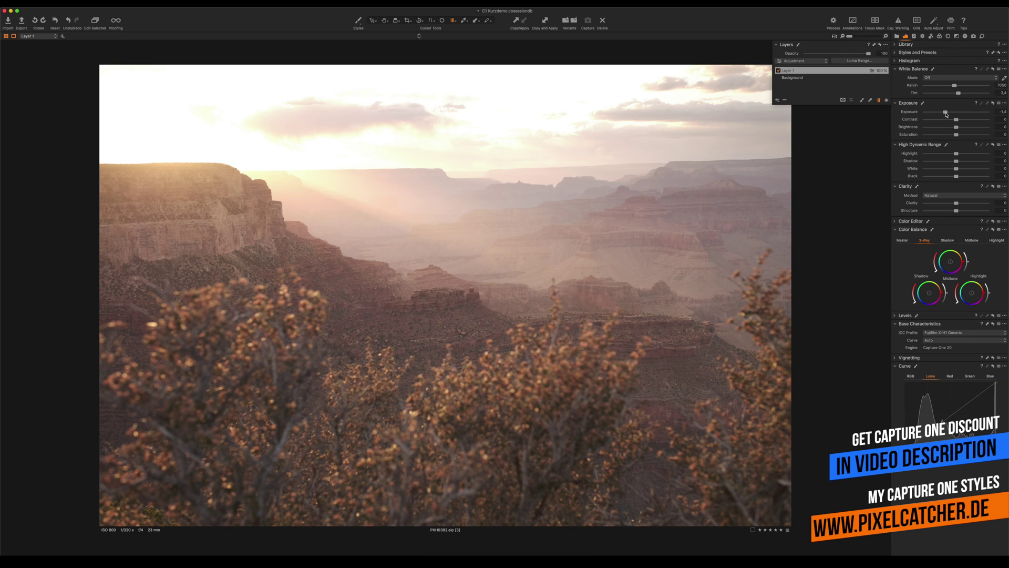
drag(956, 154, 938, 154)
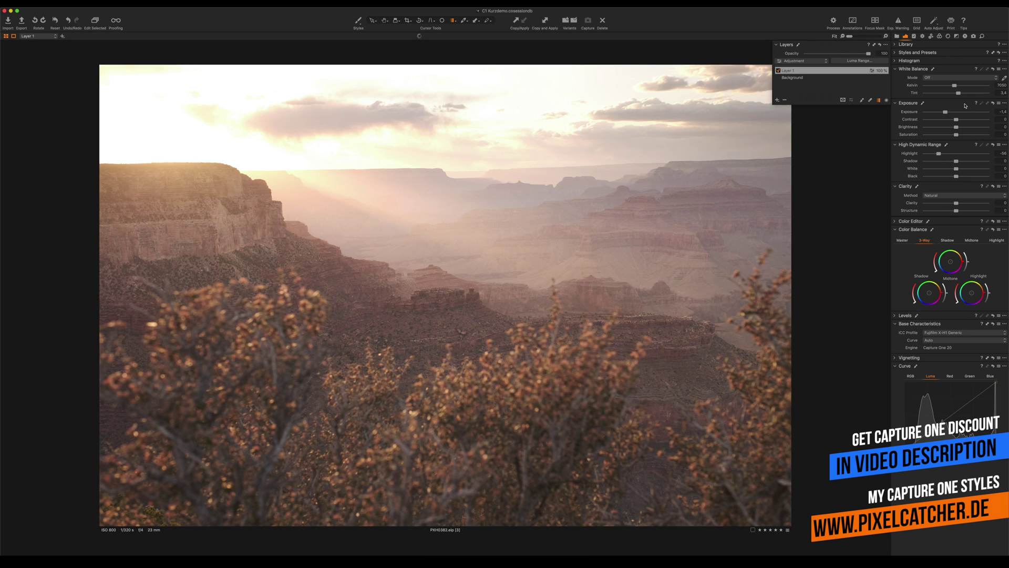
drag(945, 113, 938, 114)
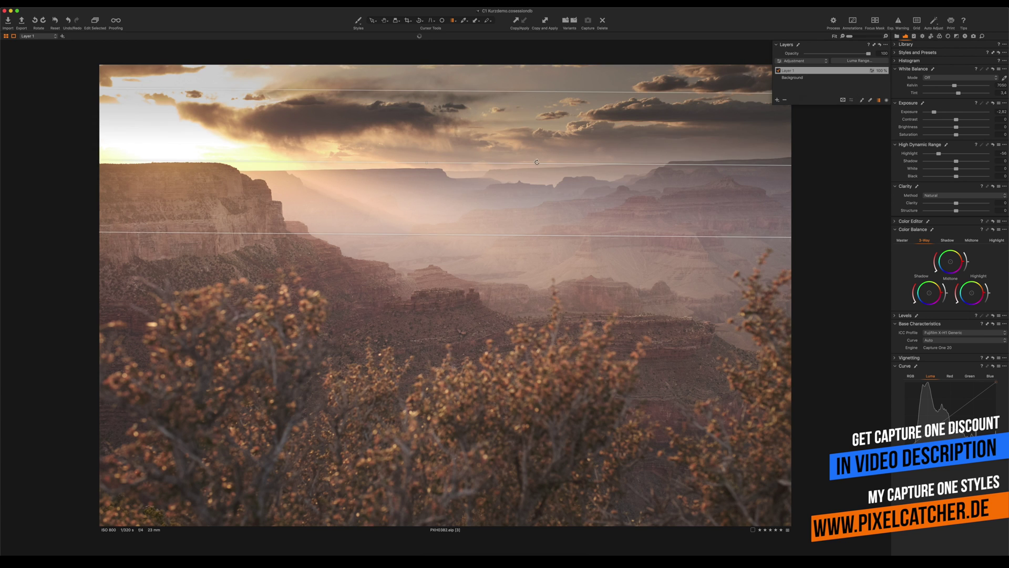
Refine the sky gradient: move its edges toward the horizon, level it and narrow its transition
drag(440, 236, 443, 214)
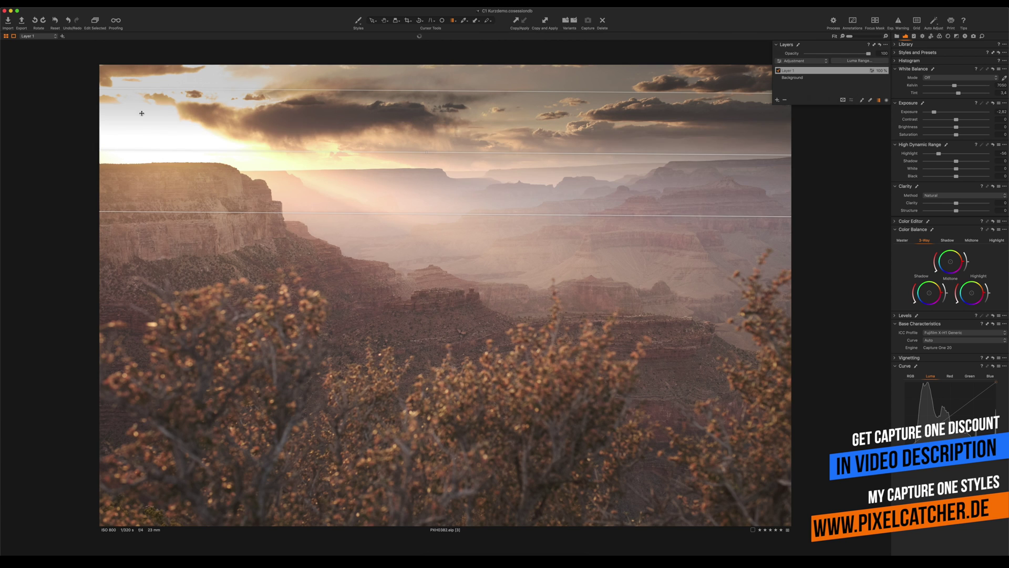
drag(363, 88, 366, 100)
drag(780, 161, 779, 157)
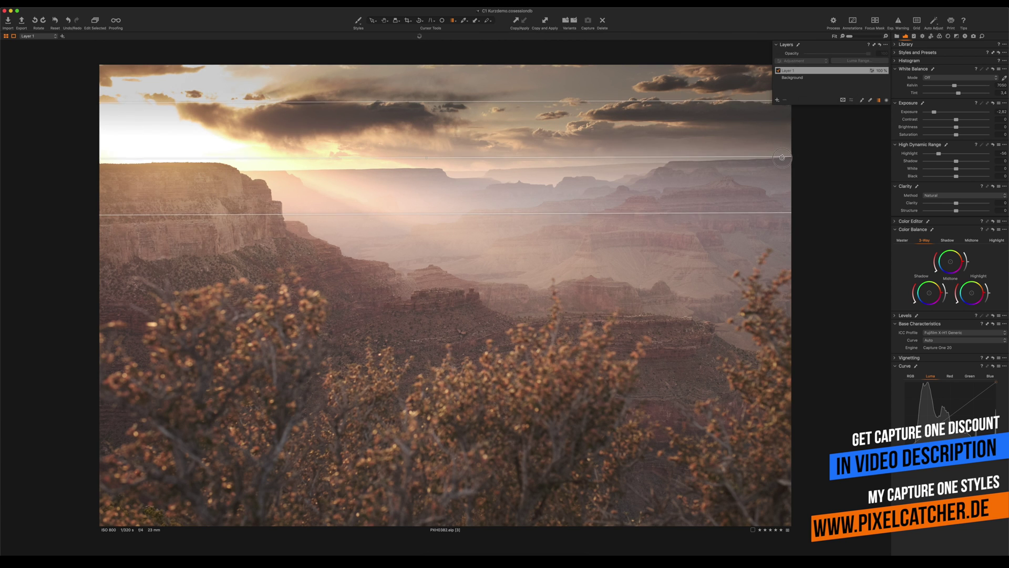
drag(447, 101, 444, 111)
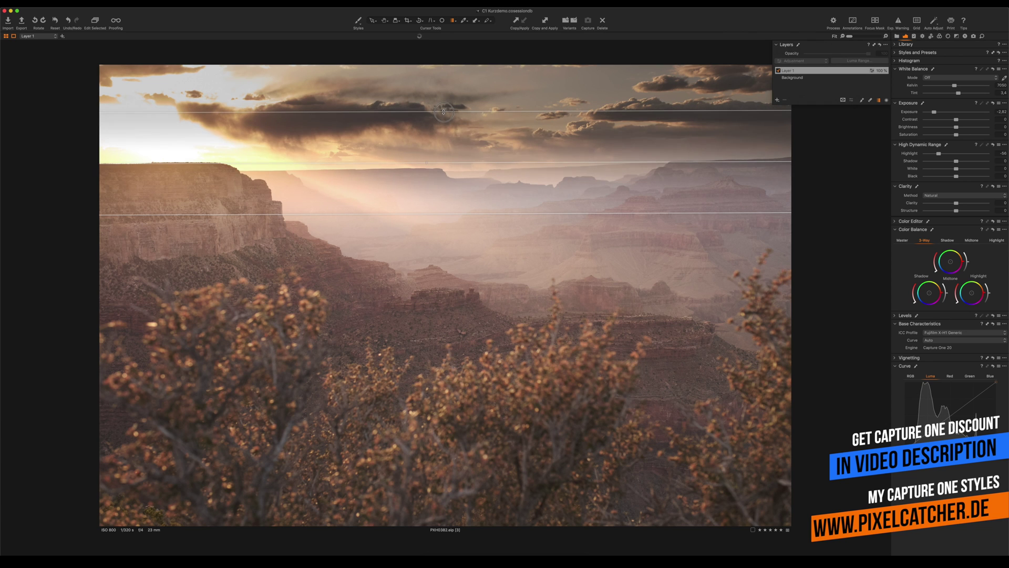
drag(475, 212, 480, 200)
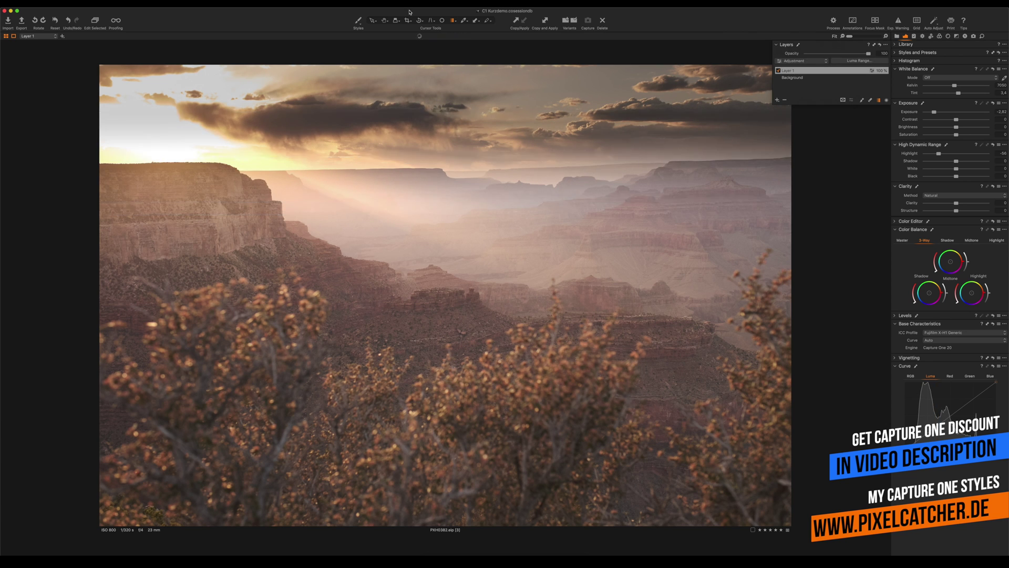
Straighten the photo by tracing the canyon horizon as the level reference line
click(372, 21)
click(419, 23)
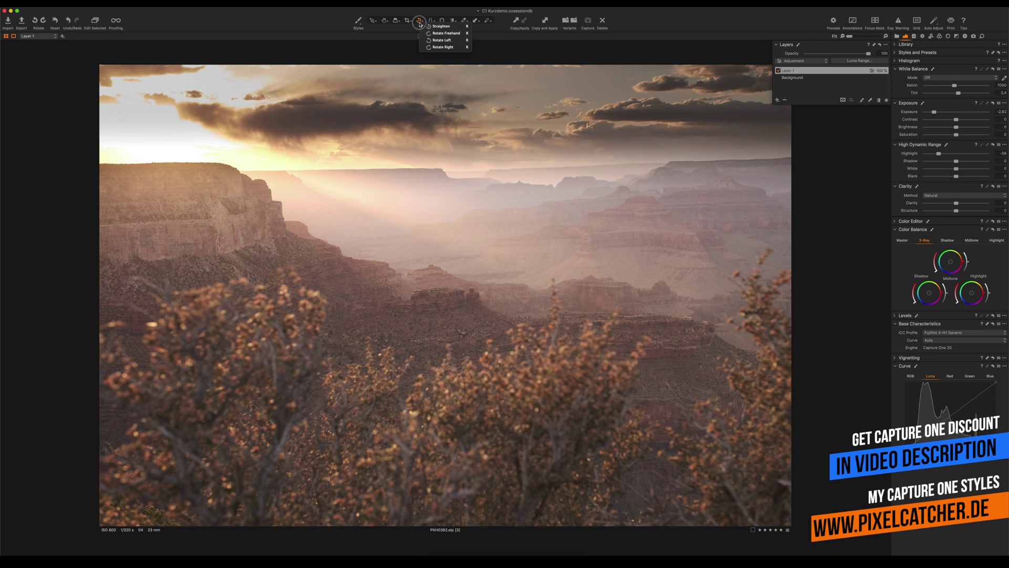
click(429, 27)
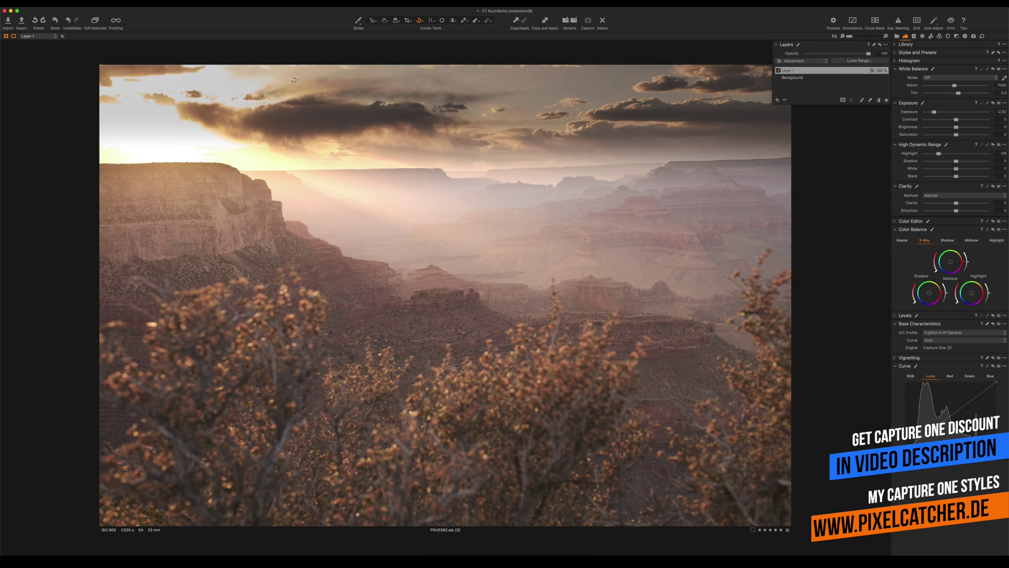
drag(179, 164, 776, 158)
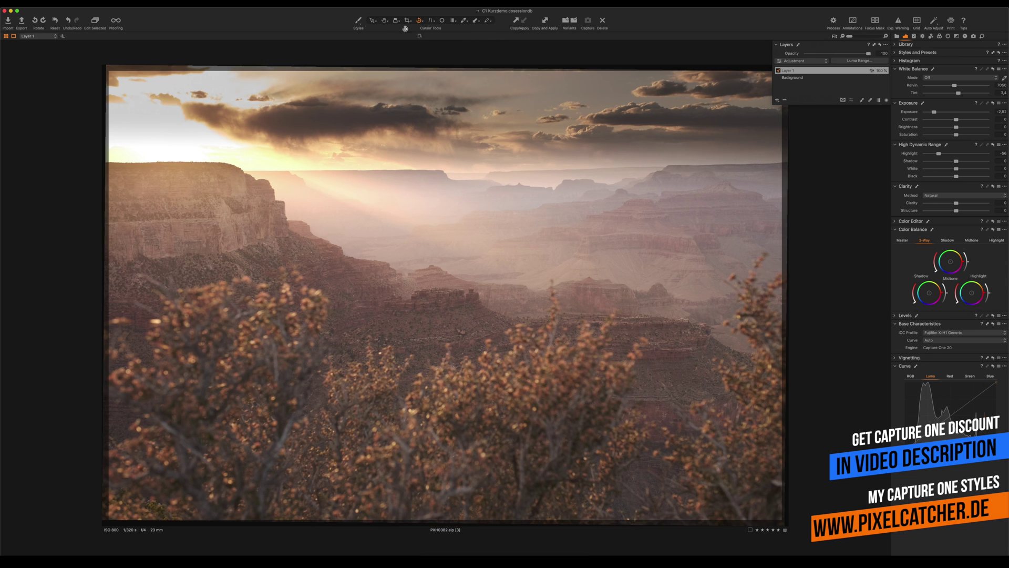
click(372, 21)
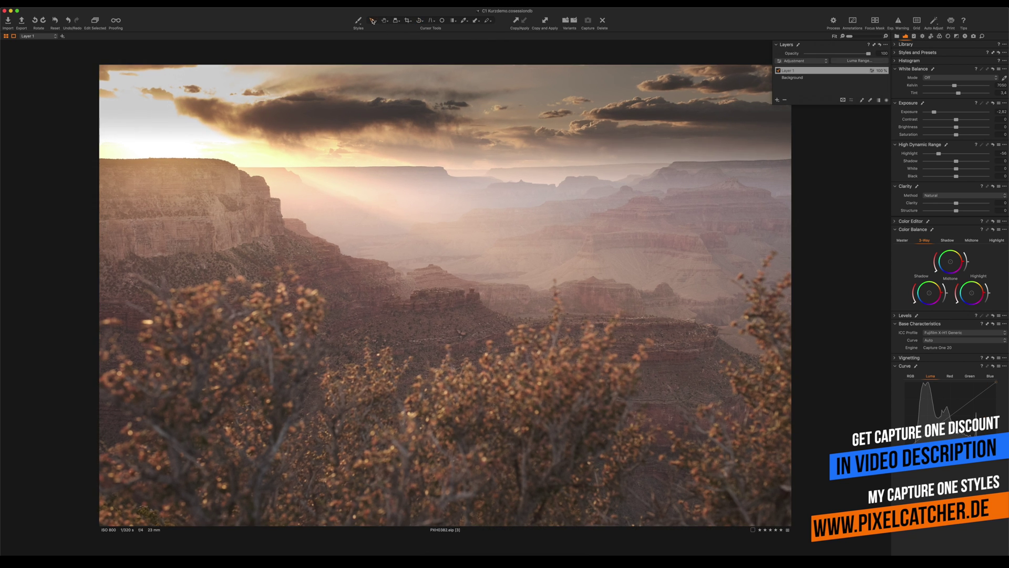
Fine-tune the rotation freehand against the alignment grid and accept it
click(418, 22)
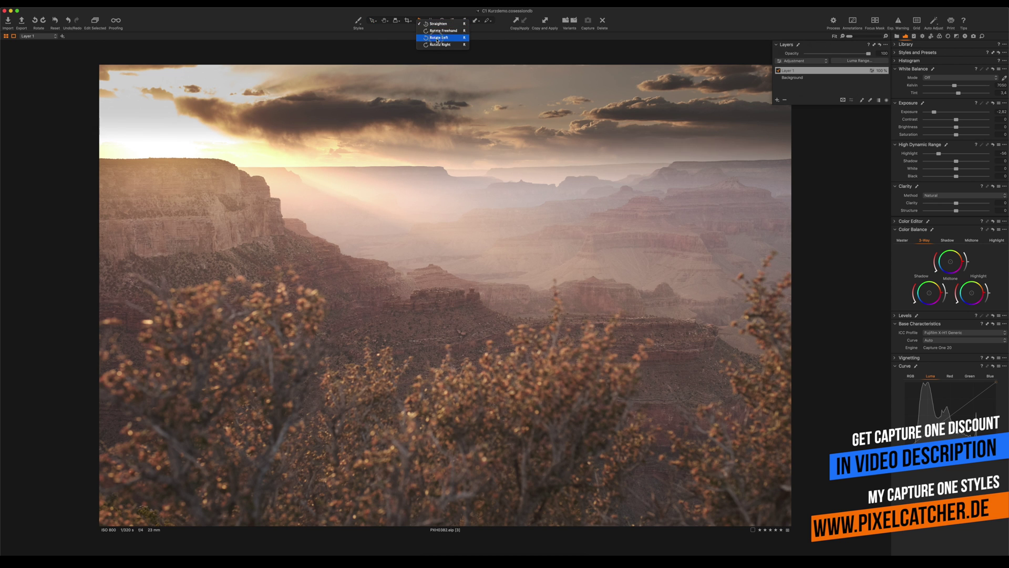
click(442, 30)
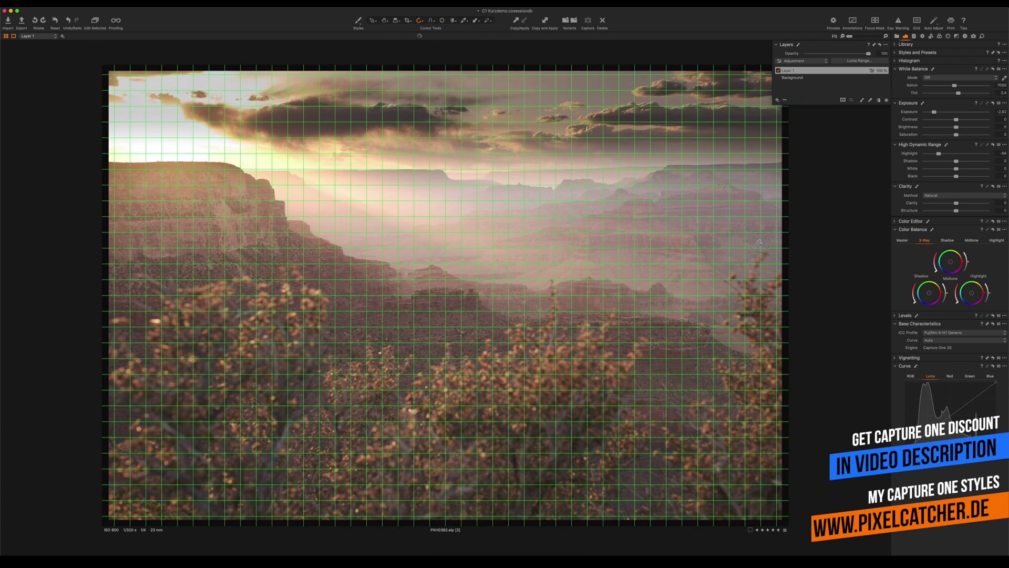
key(v)
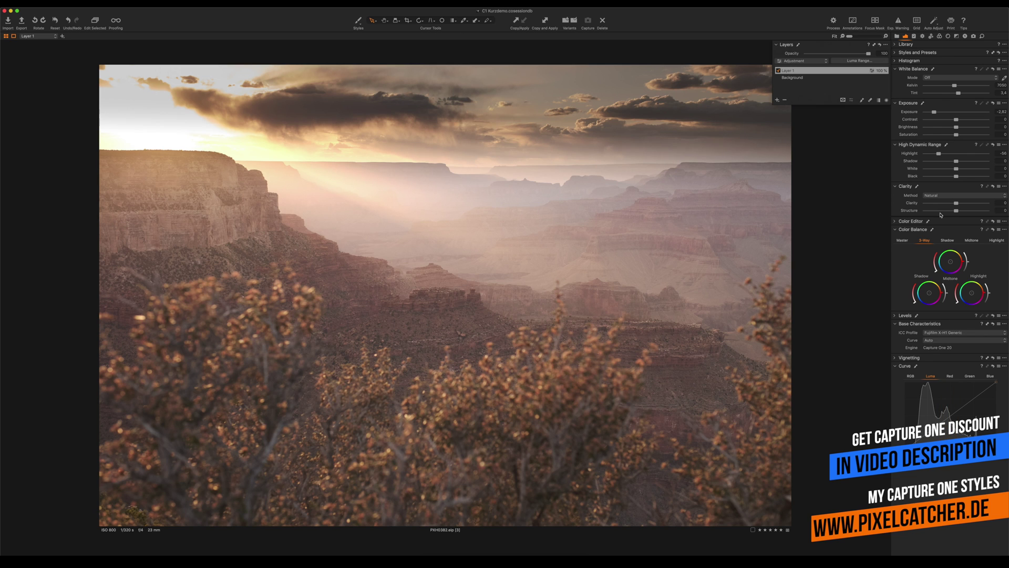
Raise the sky layer's Clarity, Structure and Saturation, then add a second adjustment layer
drag(964, 205, 967, 211)
drag(958, 136, 966, 136)
click(778, 101)
Name the new layer 'grand canyon' and rename Layer 1 to 'sky'
double_click(790, 73)
text(gra)
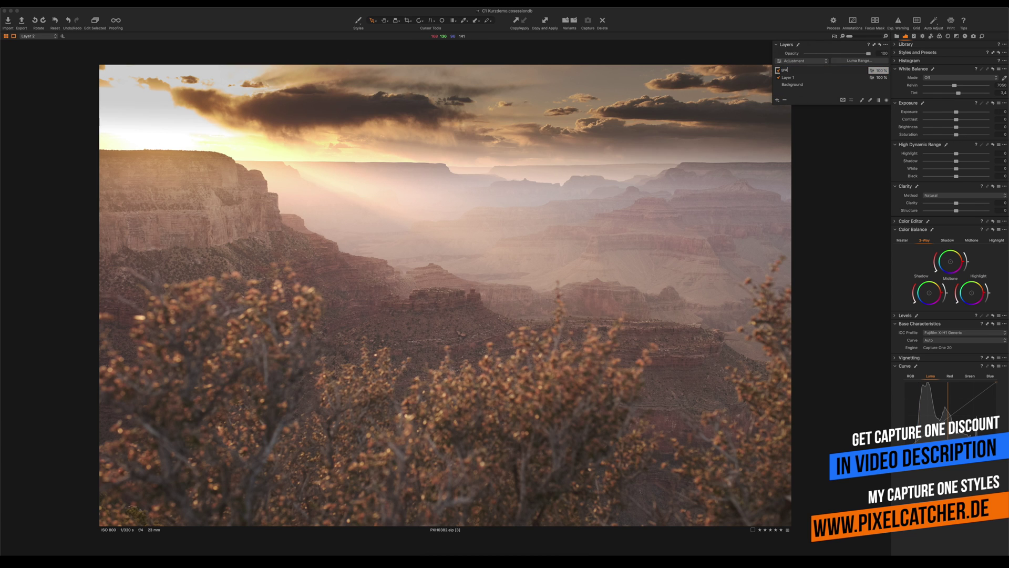
text(nd canyon)
key(Return)
double_click(803, 78)
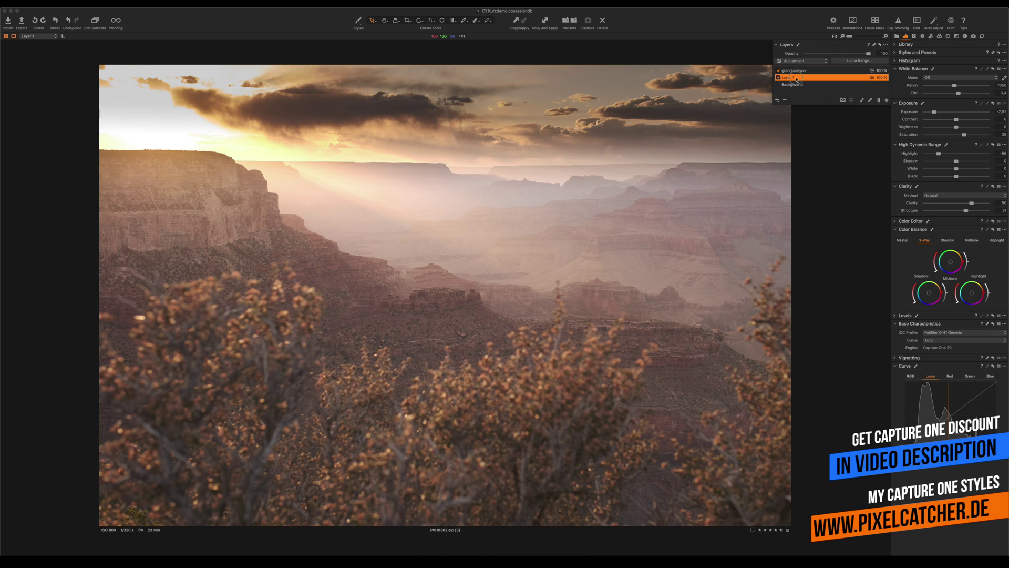
text(sky)
key(Return)
Brush the grand canyon layer's mask over the hazy mid-canyon
click(798, 72)
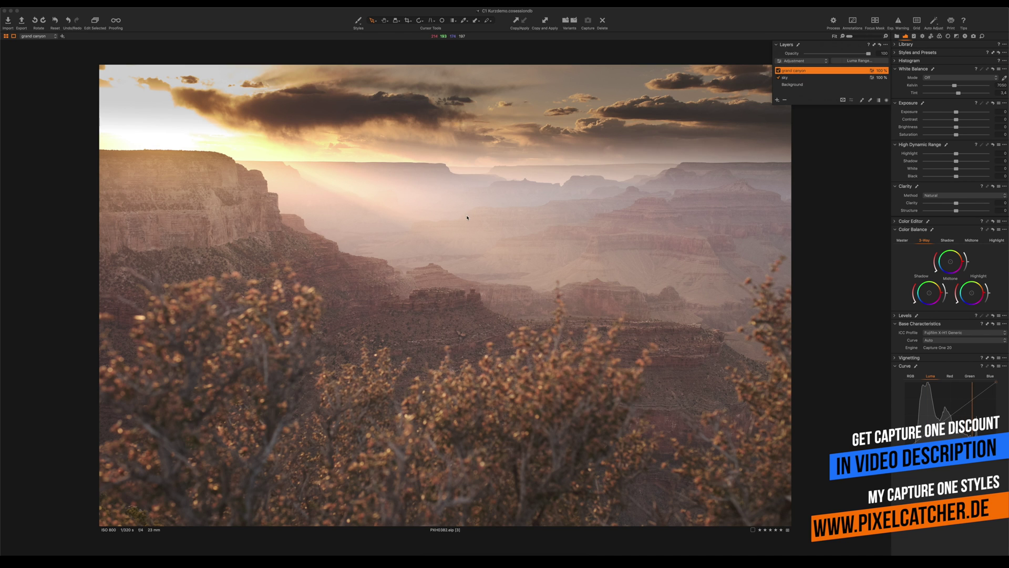
key(b)
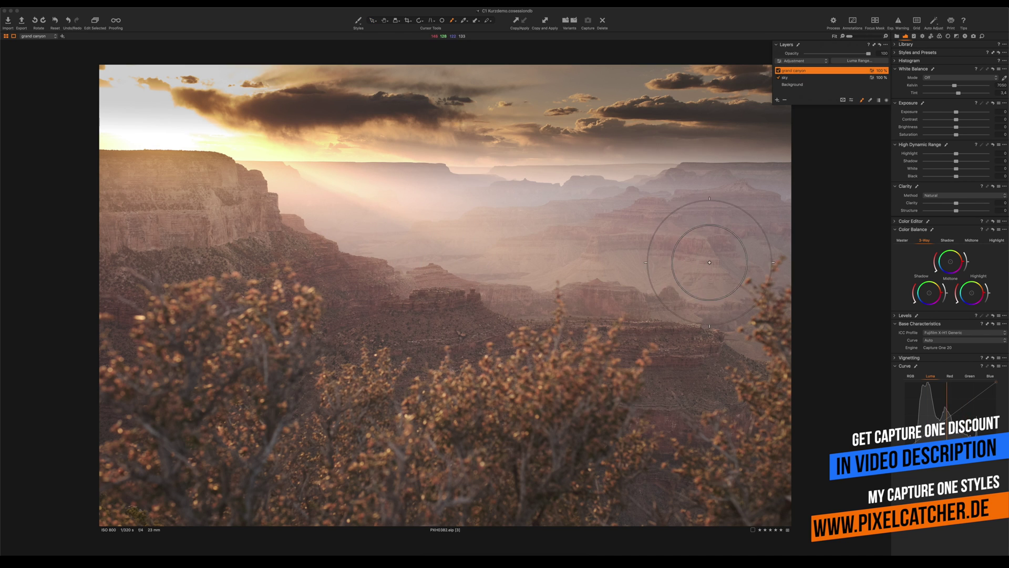
mouse_move(709, 224)
mouse_down()
mouse_move(453, 228)
mouse_move(462, 218)
mouse_move(172, 203)
mouse_move(392, 286)
mouse_up()
Extend the grand canyon mask over the lower-right canyon and set Exposure -0.33, Contrast 24
key(m)
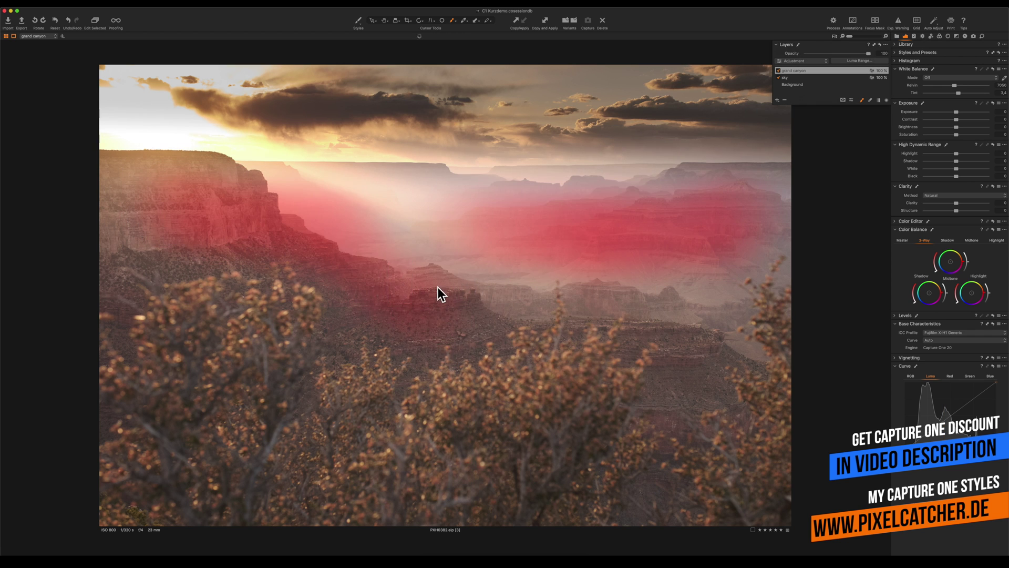
mouse_move(408, 307)
mouse_down()
mouse_move(540, 257)
mouse_move(689, 284)
mouse_move(678, 423)
mouse_move(732, 225)
mouse_up()
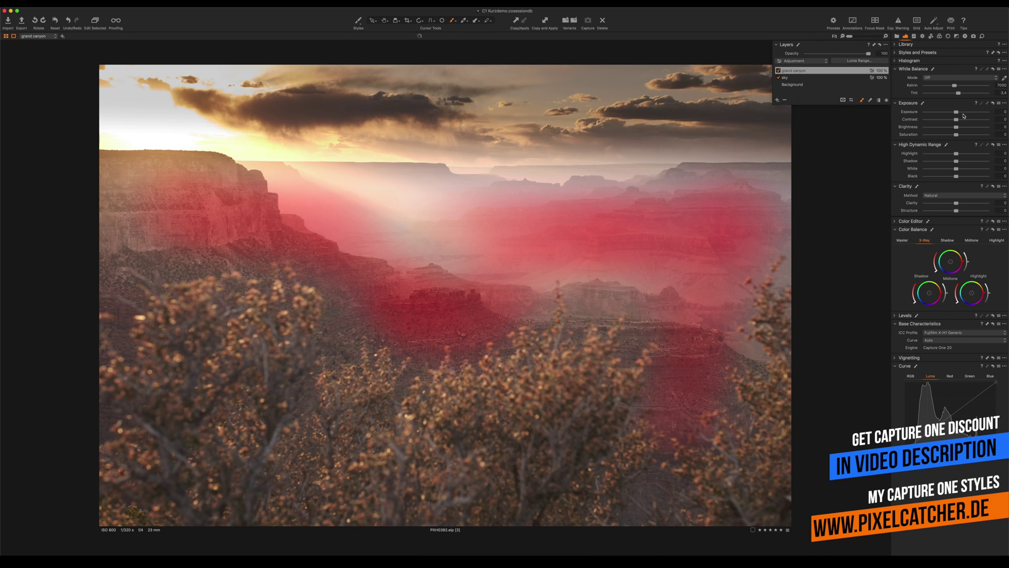
mouse_move(956, 113)
mouse_down()
mouse_move(969, 120)
mouse_move(954, 114)
mouse_up()
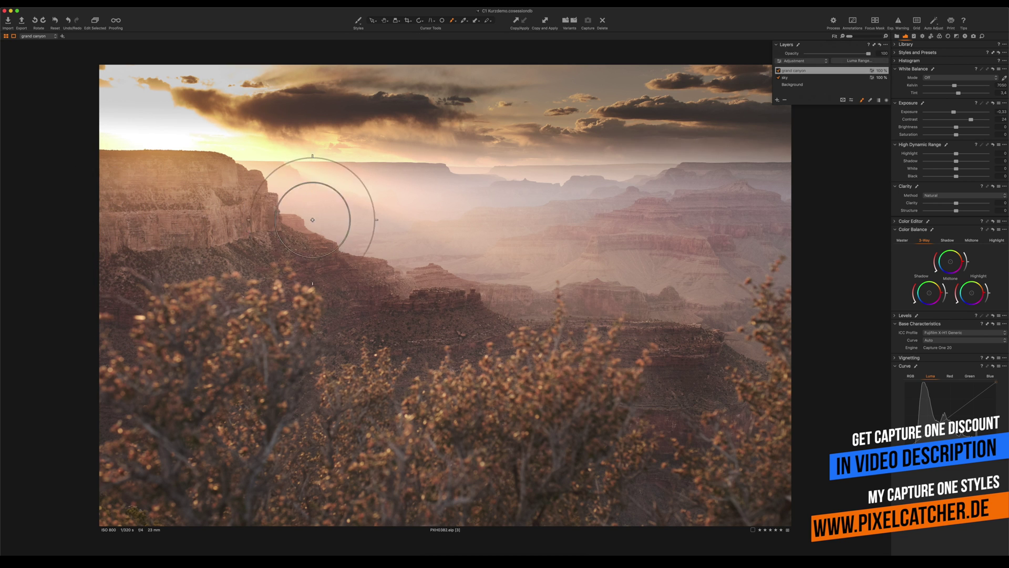
key(m)
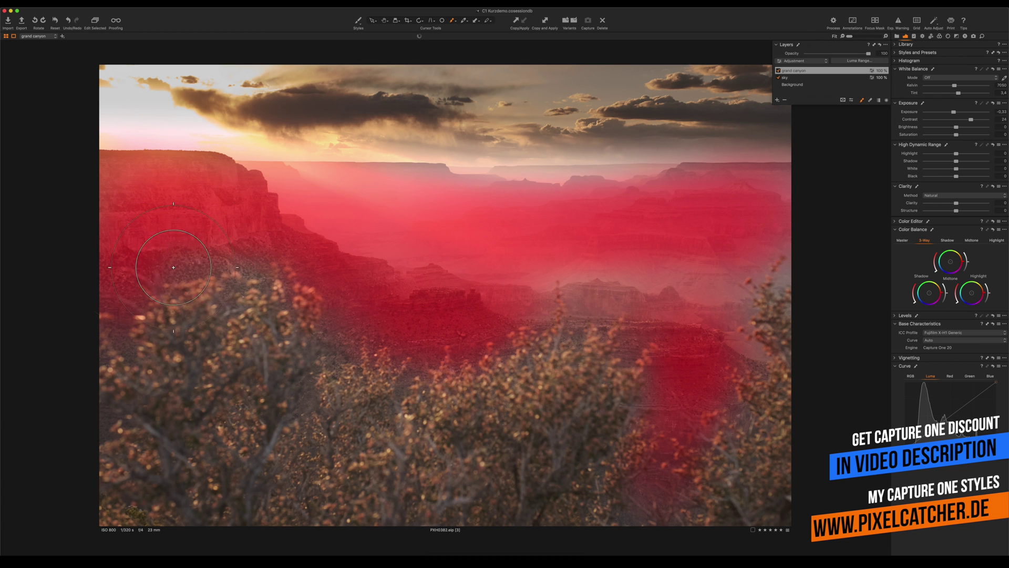
key(m)
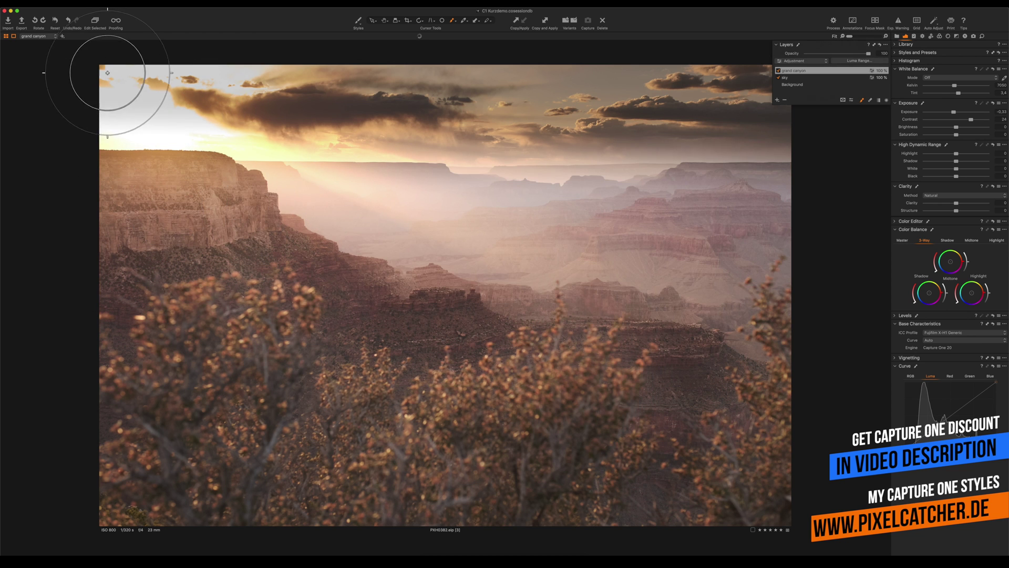
Compare against the unedited photo, then add a new layer named 'bushes'
click(55, 21)
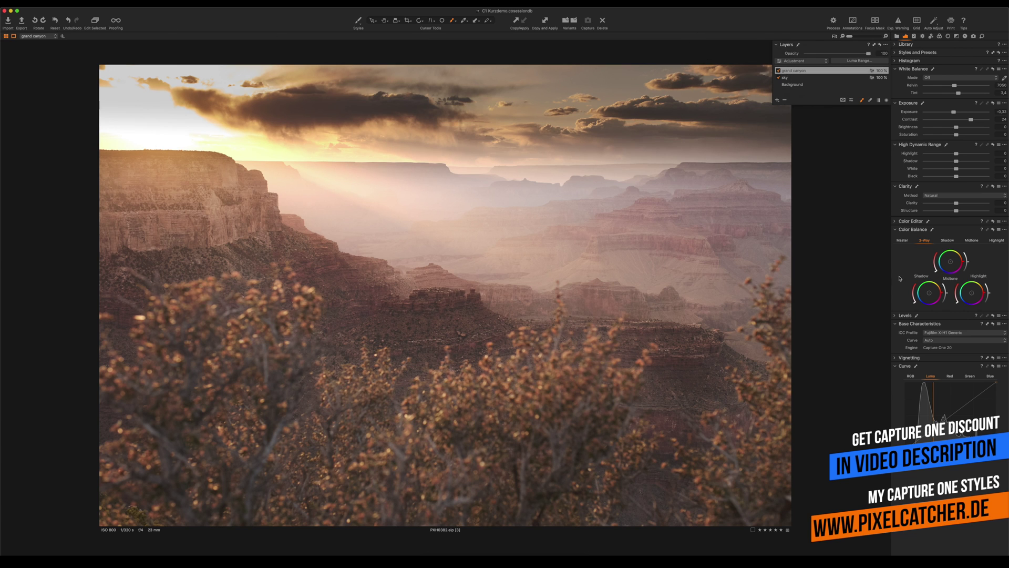
click(778, 100)
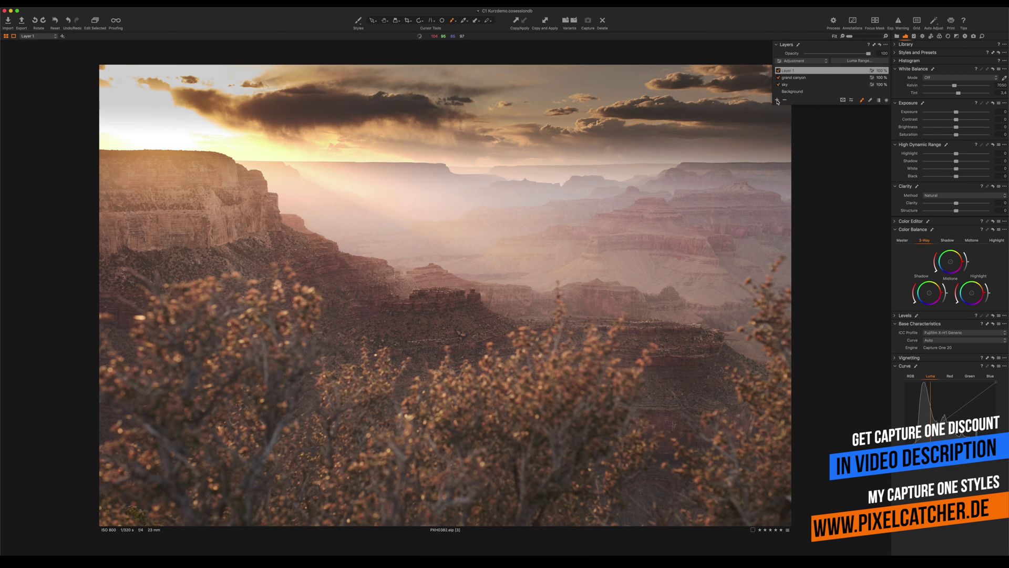
double_click(788, 70)
text(bushes)
key(Return)
Paint the bushes mask over the foreground shrubs, reduce Clarity and darken Exposure to about -0.83
mouse_move(526, 415)
mouse_down()
mouse_move(526, 379)
mouse_move(551, 368)
mouse_move(383, 473)
mouse_move(363, 416)
mouse_move(326, 420)
mouse_up()
mouse_move(211, 443)
mouse_down()
mouse_move(247, 389)
mouse_move(168, 378)
mouse_move(231, 468)
mouse_up()
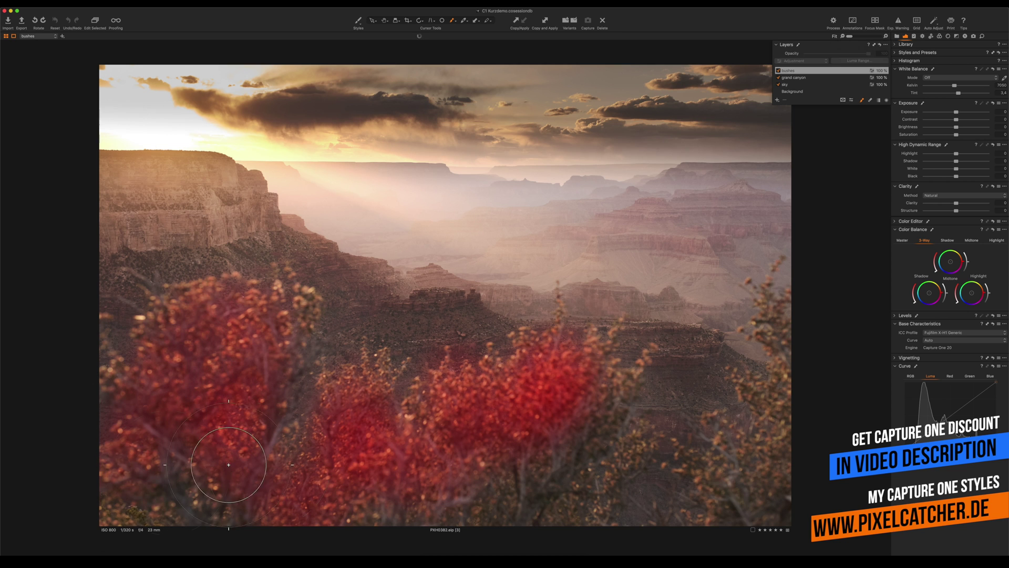
mouse_move(567, 484)
mouse_down()
mouse_move(573, 446)
mouse_move(688, 462)
mouse_move(752, 515)
mouse_move(784, 347)
mouse_move(772, 547)
mouse_up()
mouse_move(471, 435)
mouse_down()
mouse_move(414, 454)
mouse_move(495, 393)
mouse_move(572, 367)
mouse_move(624, 409)
mouse_move(609, 463)
mouse_move(562, 483)
mouse_move(194, 397)
mouse_up()
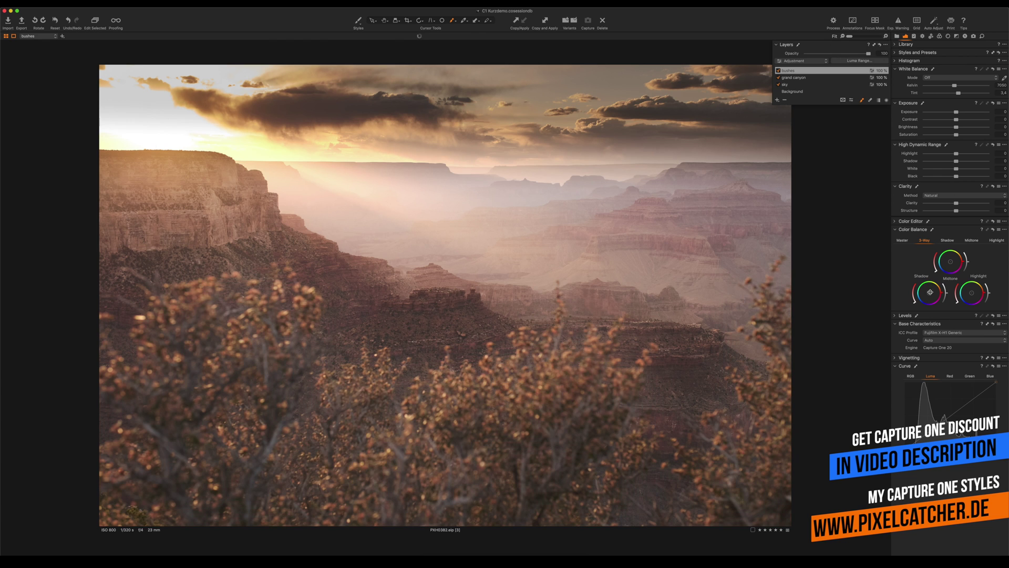
drag(956, 204, 934, 205)
drag(956, 112, 951, 113)
drag(952, 112, 950, 113)
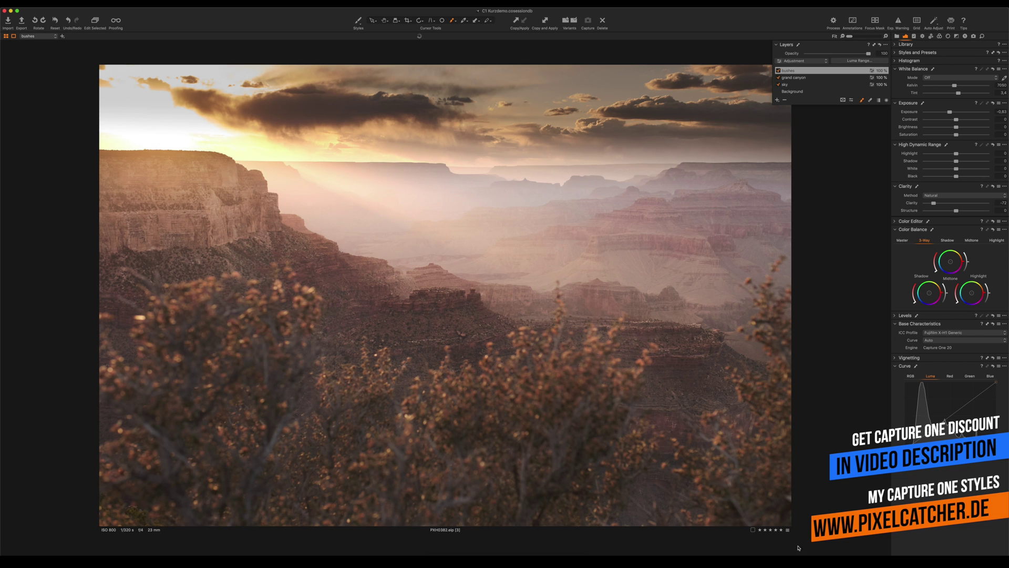
Compare the bushes layer on and off, lower its Structure to -15, and try the Fujifilm ACROS curve
click(778, 70)
click(779, 70)
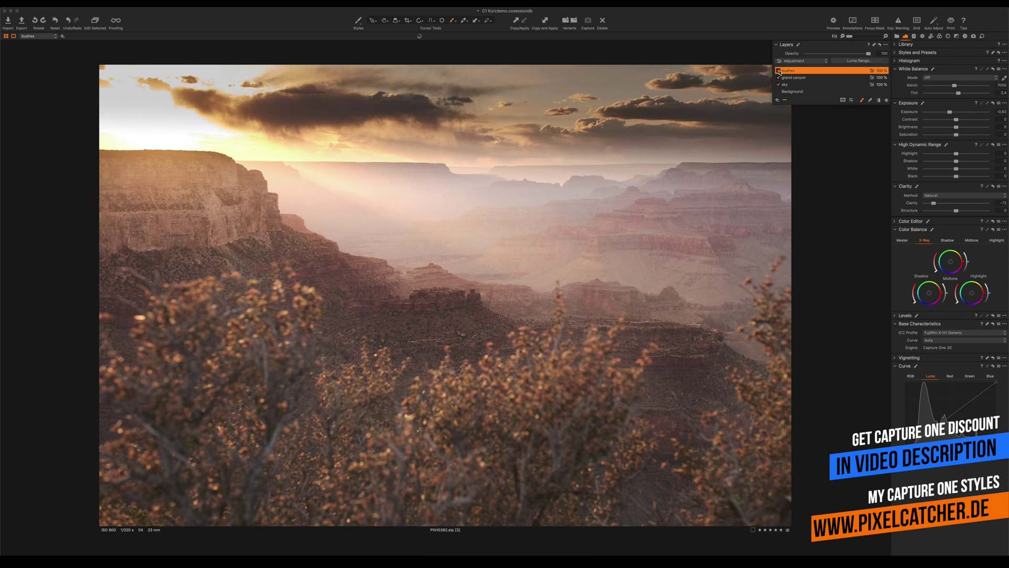
click(778, 70)
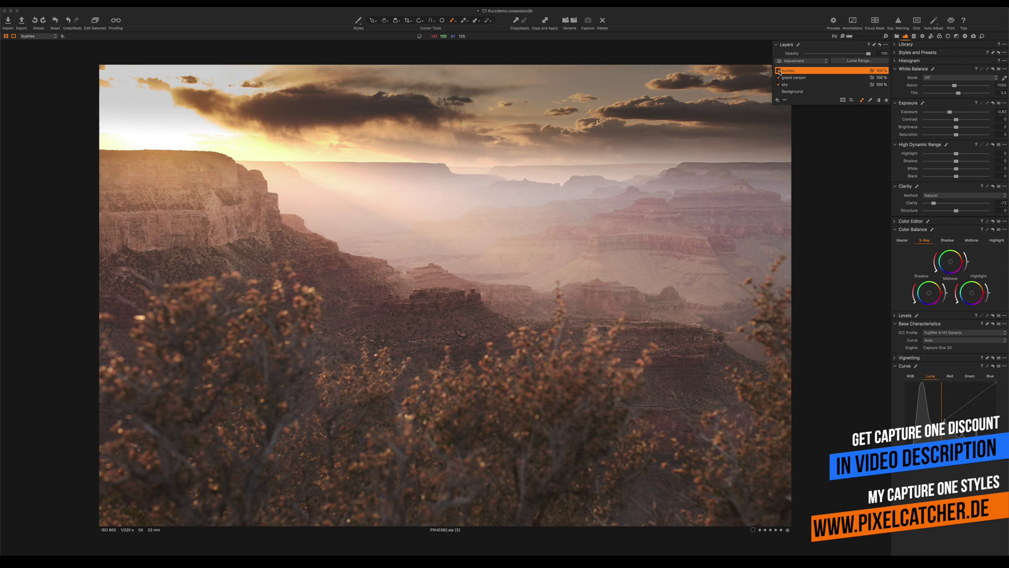
click(778, 70)
drag(956, 211, 953, 213)
click(946, 298)
click(940, 342)
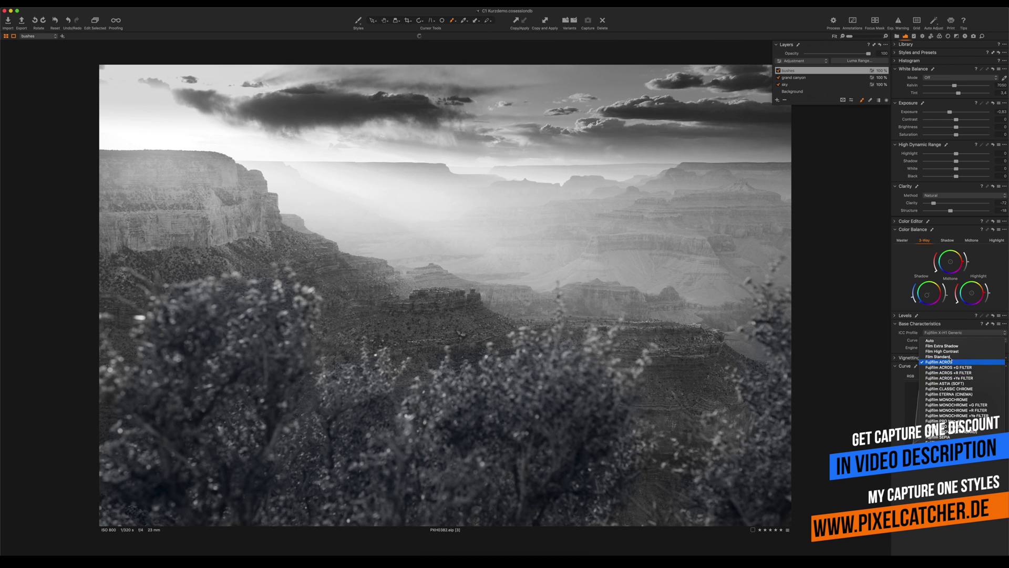
Set the base curve to Fujifilm ETERNA (CINEMA) and select the Background layer
click(950, 395)
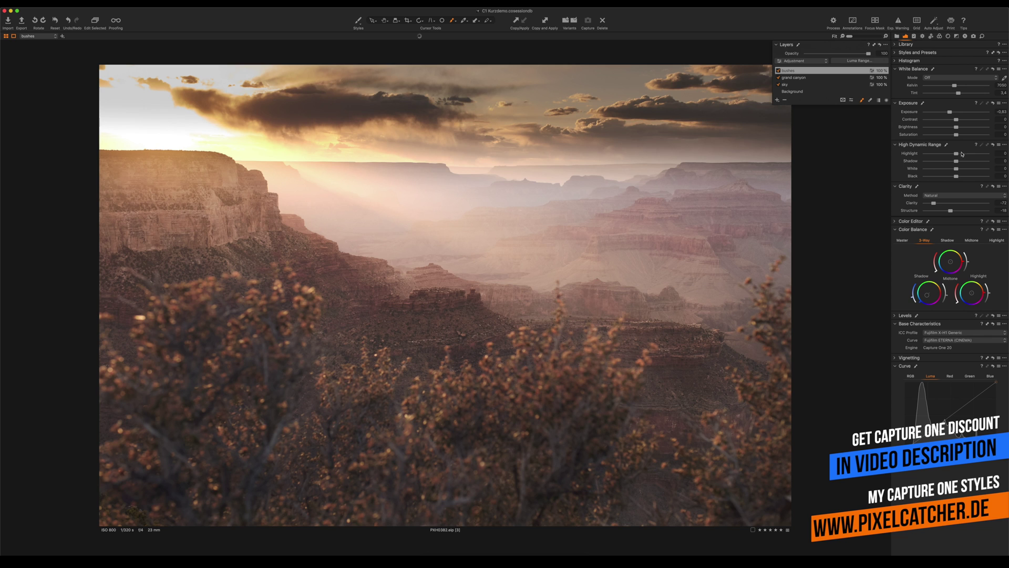
click(787, 92)
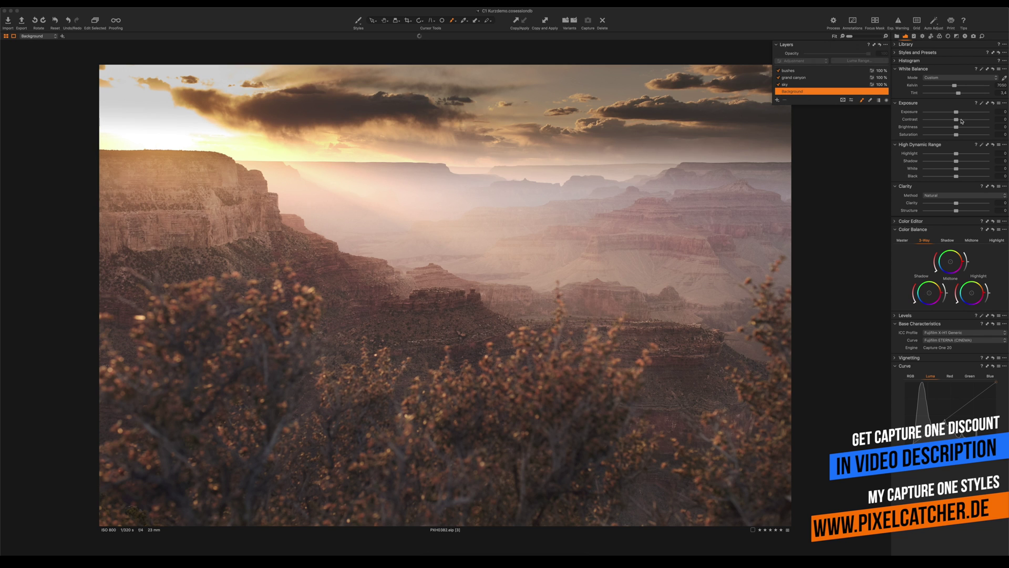
Raise the Background layer's contrast to about 11, then select the grand canyon layer
drag(960, 122, 965, 122)
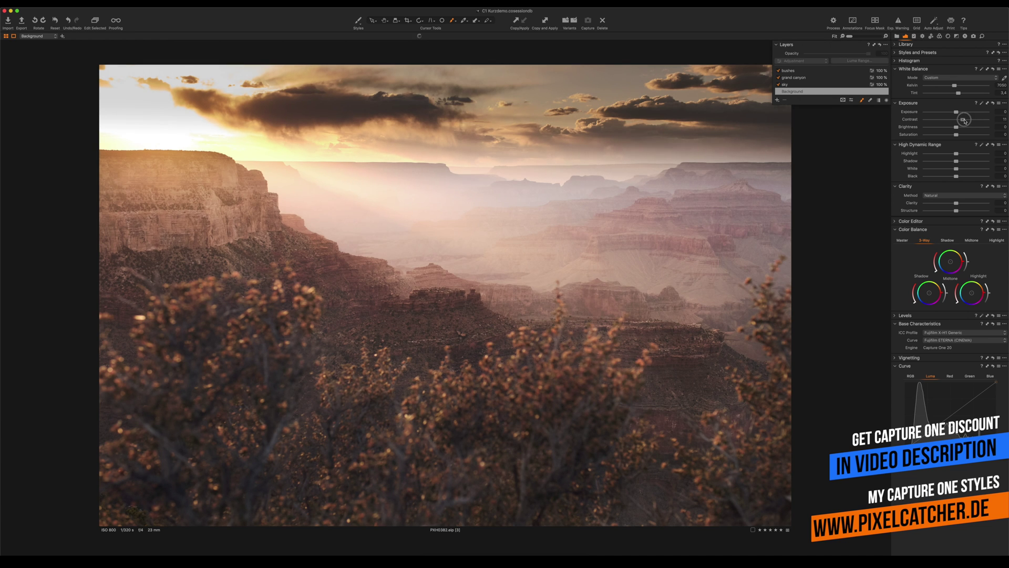
click(792, 78)
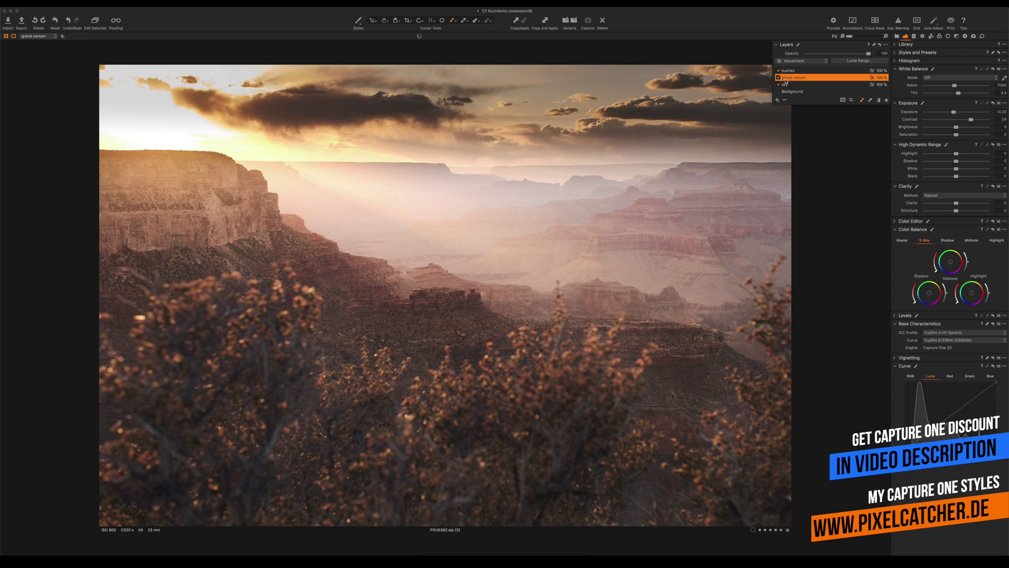
Brush more grand canyon mask over the lower-right canyon, set its contrast to 36, and compare with the original
key(m)
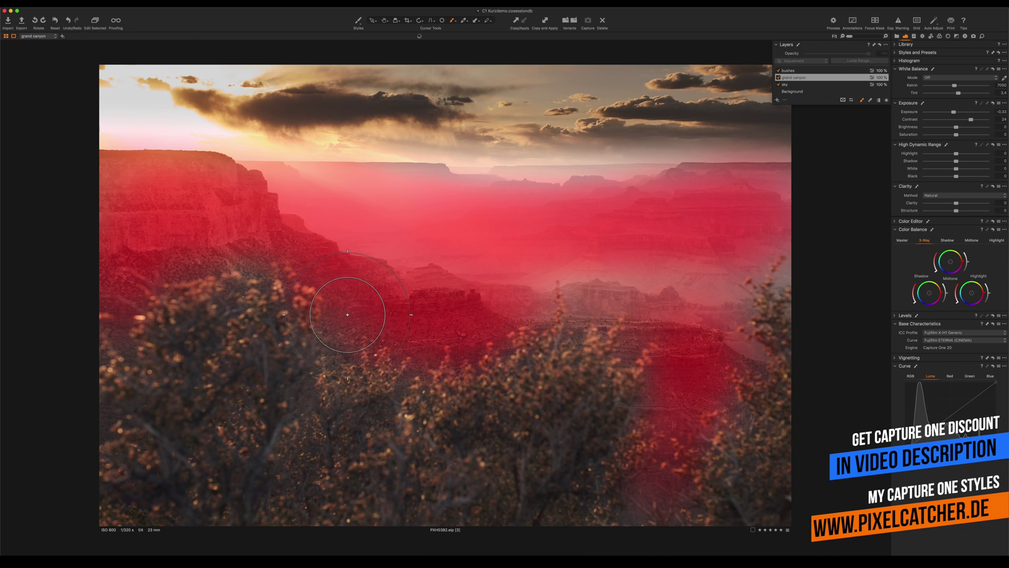
mouse_move(619, 291)
mouse_down()
mouse_move(747, 373)
mouse_move(683, 294)
mouse_up()
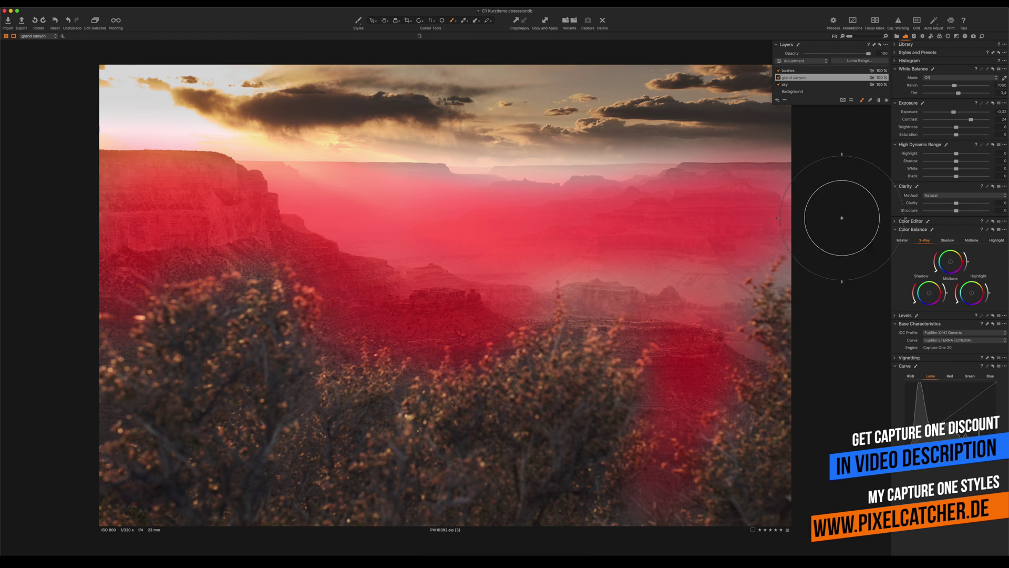
key(m)
click(977, 121)
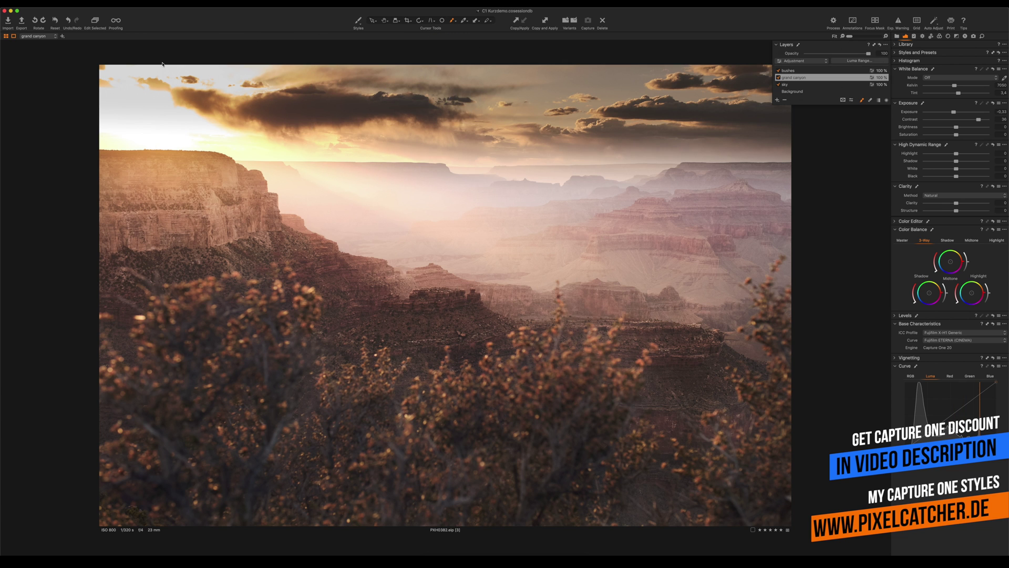
click(55, 22)
Lower the sky layer's saturation to about 17 to calm the sunset clouds' colour
click(786, 84)
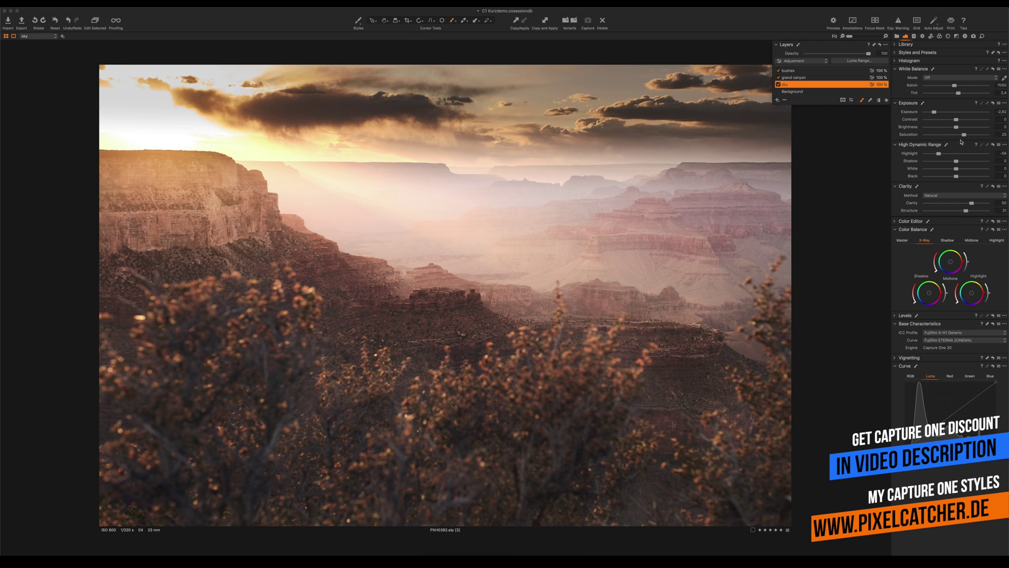
drag(964, 135, 963, 138)
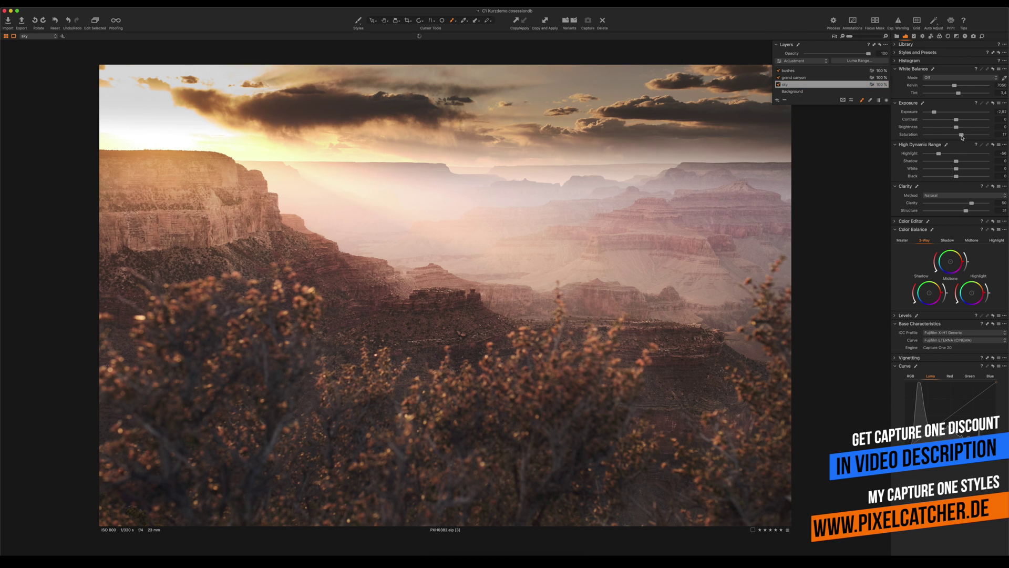